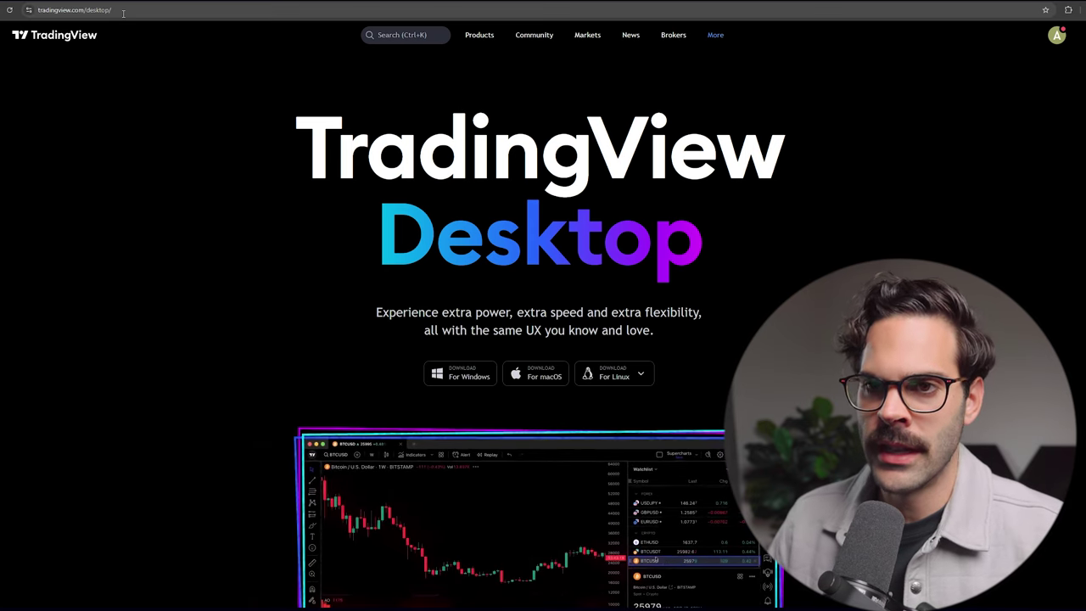
- Pan the QQQ chart back to 07 Aug and put the Trading tab in red symbol sync
{"action": "scroll", "coordinate": [568, 227], "scroll_direction": "down", "scroll_amount": 2}
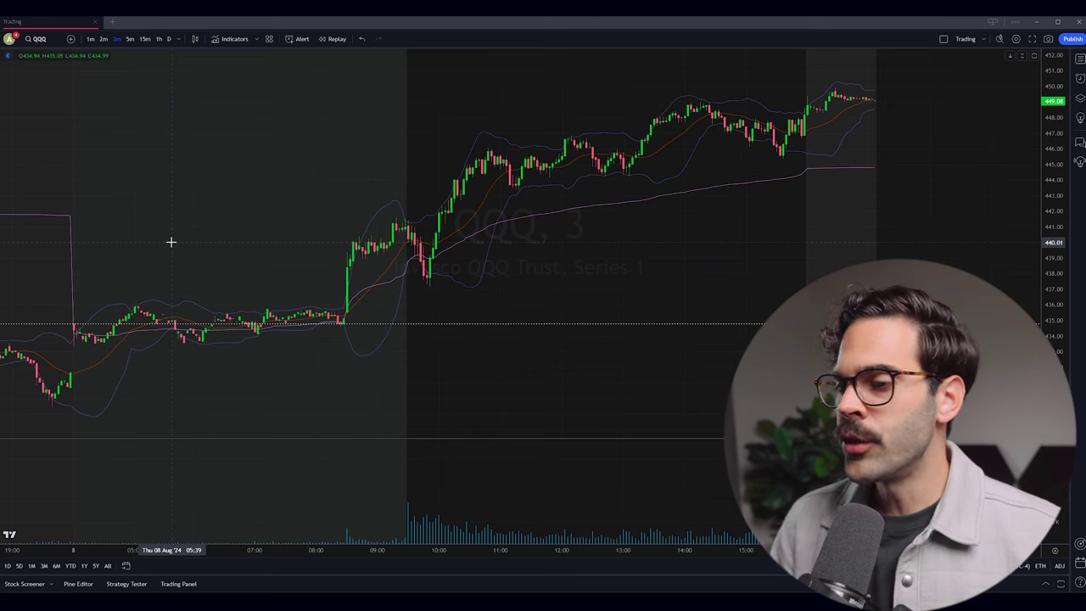
{"action": "left_click_drag", "start_coordinate": [171, 242], "coordinate": [466, 172]}
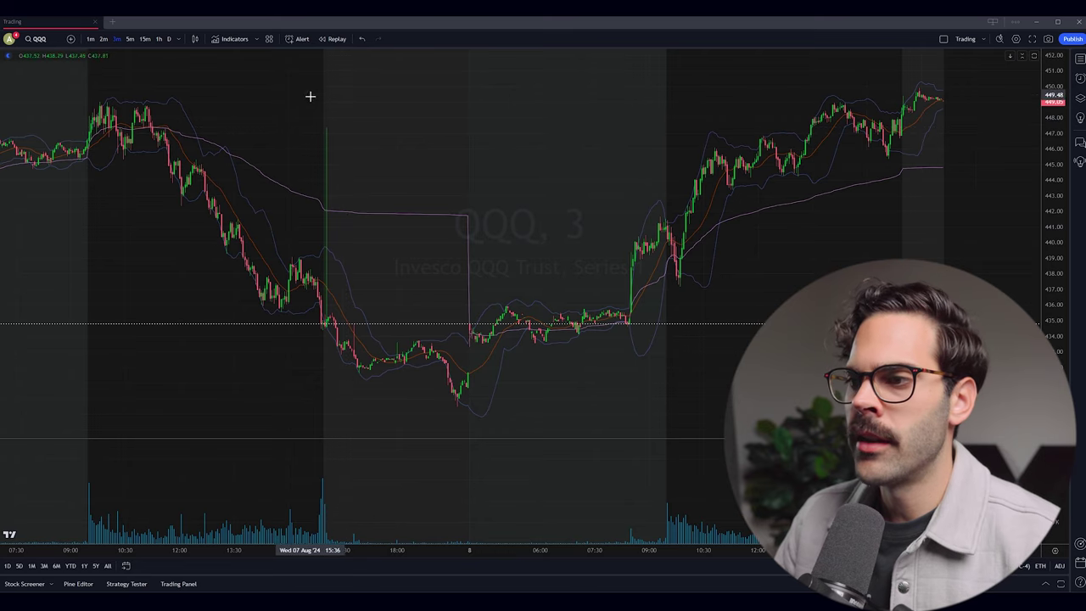
{"action": "scroll", "coordinate": [599, 150], "scroll_direction": "right", "scroll_amount": 10}
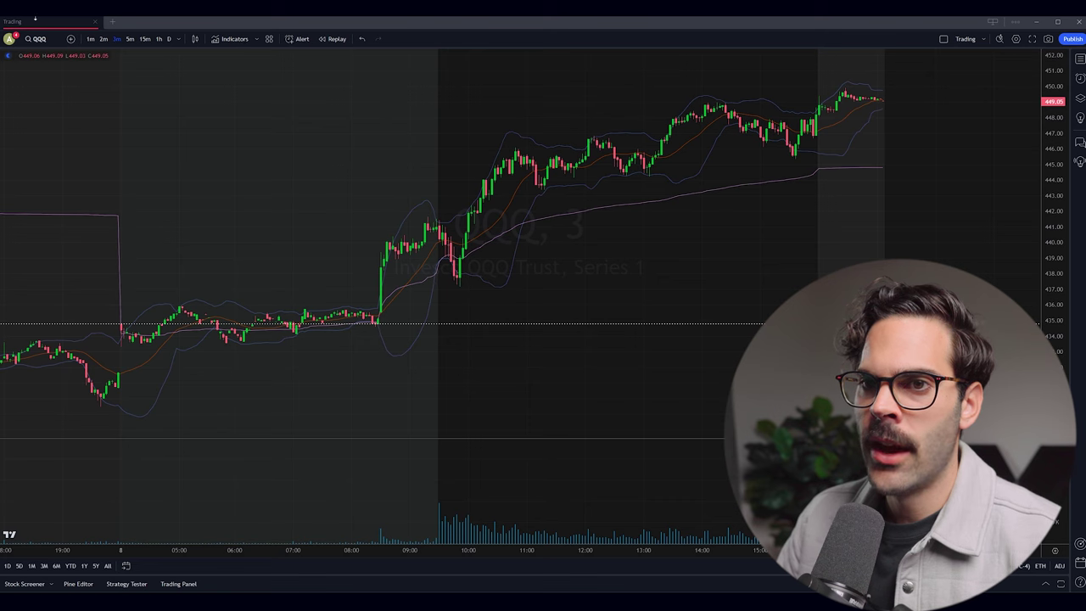
{"action": "right_click", "coordinate": [78, 25]}
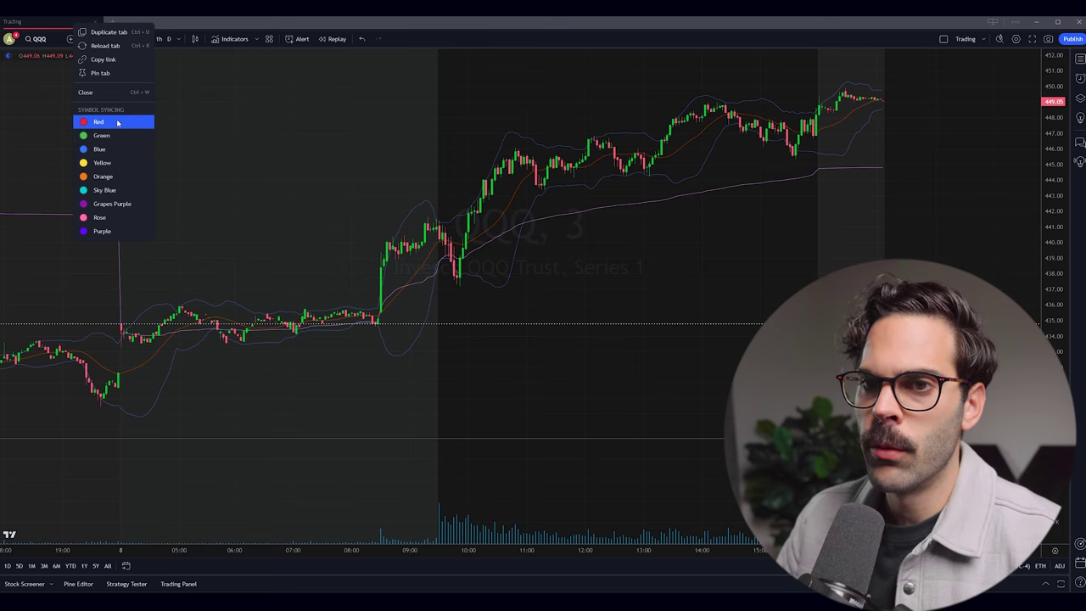
{"action": "left_click", "coordinate": [98, 123]}
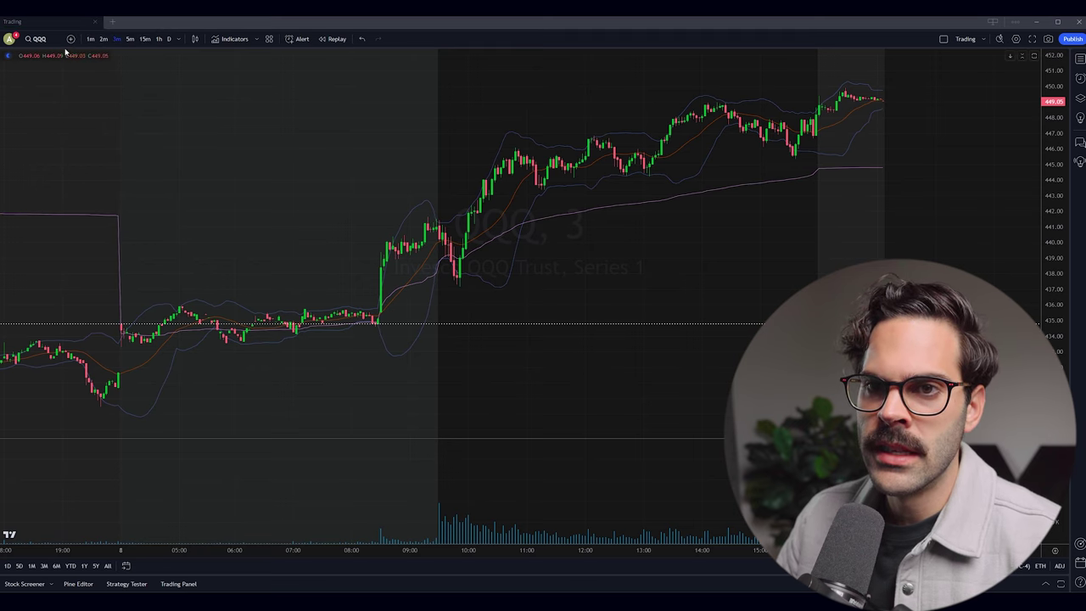
- Create a new unnamed chart layout in a second tab and pan its 3-minute QQQ chart
{"action": "left_click", "coordinate": [111, 23]}
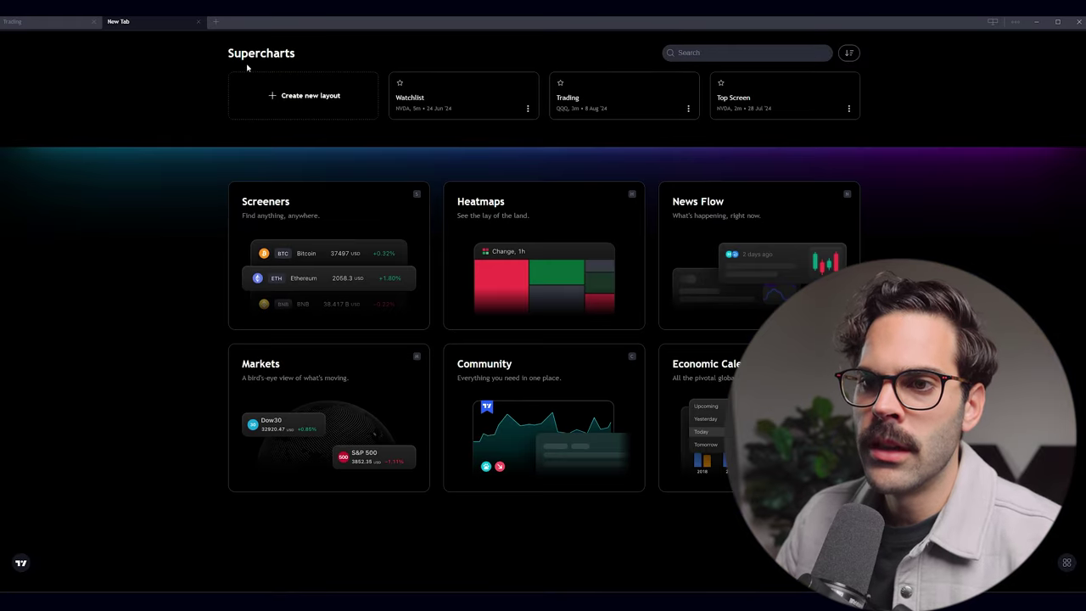
{"action": "left_click", "coordinate": [297, 97]}
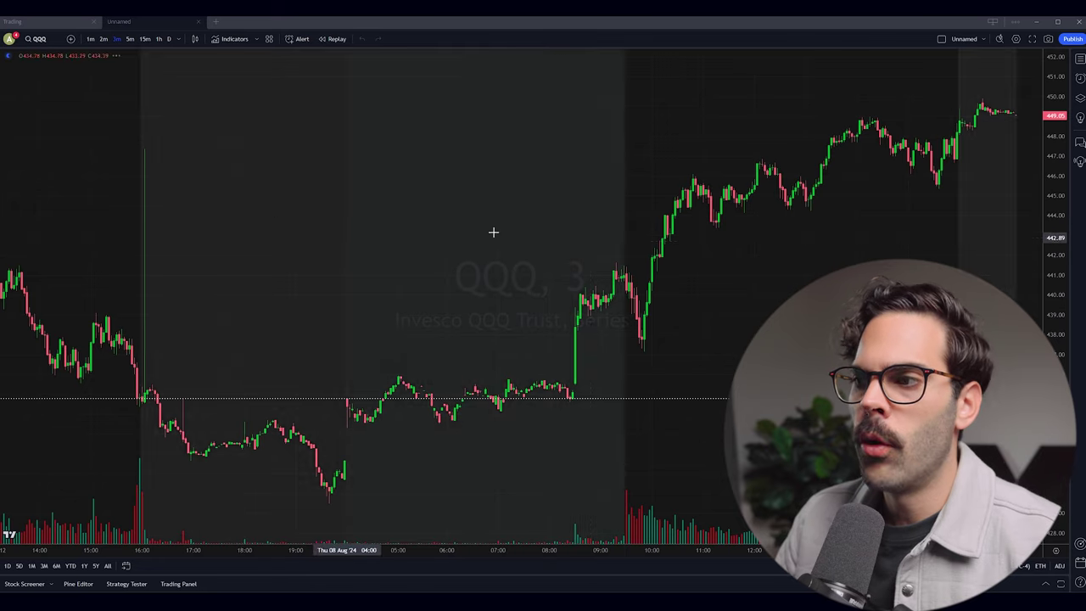
{"action": "left_click_drag", "start_coordinate": [493, 230], "coordinate": [487, 134]}
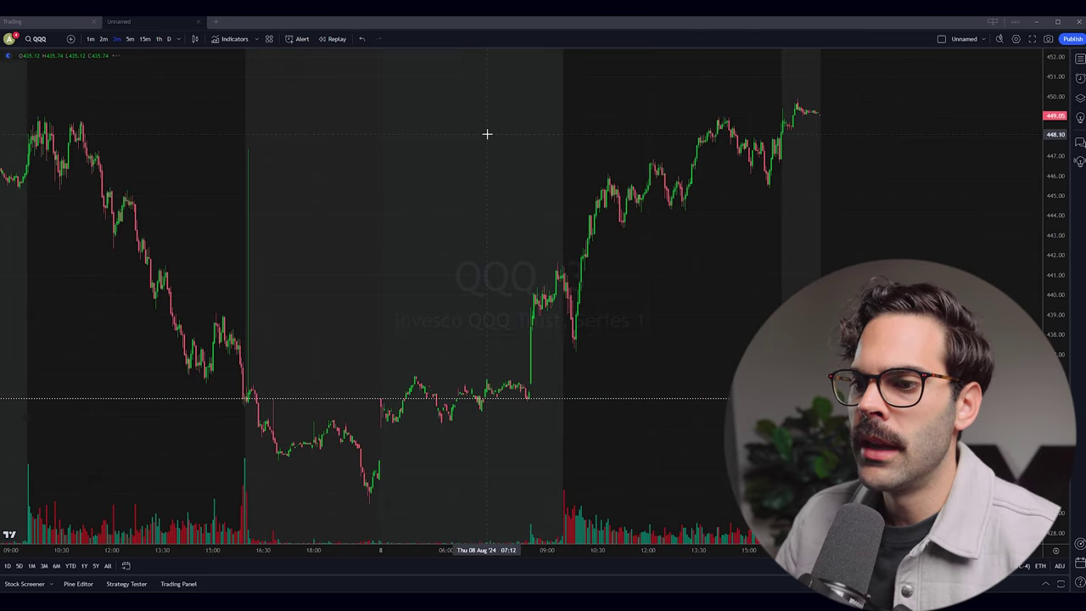
{"action": "scroll", "coordinate": [488, 133], "scroll_direction": "down", "scroll_amount": 3}
{"action": "scroll", "coordinate": [375, 179], "scroll_direction": "up", "scroll_amount": 2}
{"action": "left_click_drag", "start_coordinate": [376, 182], "coordinate": [487, 167]}
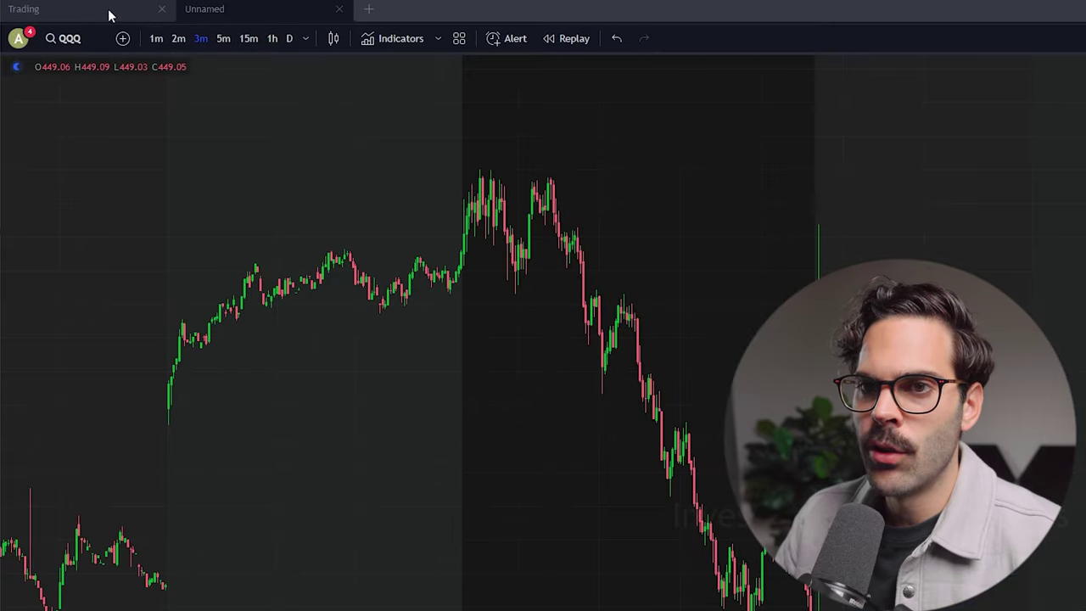
- Close the Unnamed tab and save a copy of the Trading layout as 'Trading copy'
{"action": "left_click", "coordinate": [337, 11]}
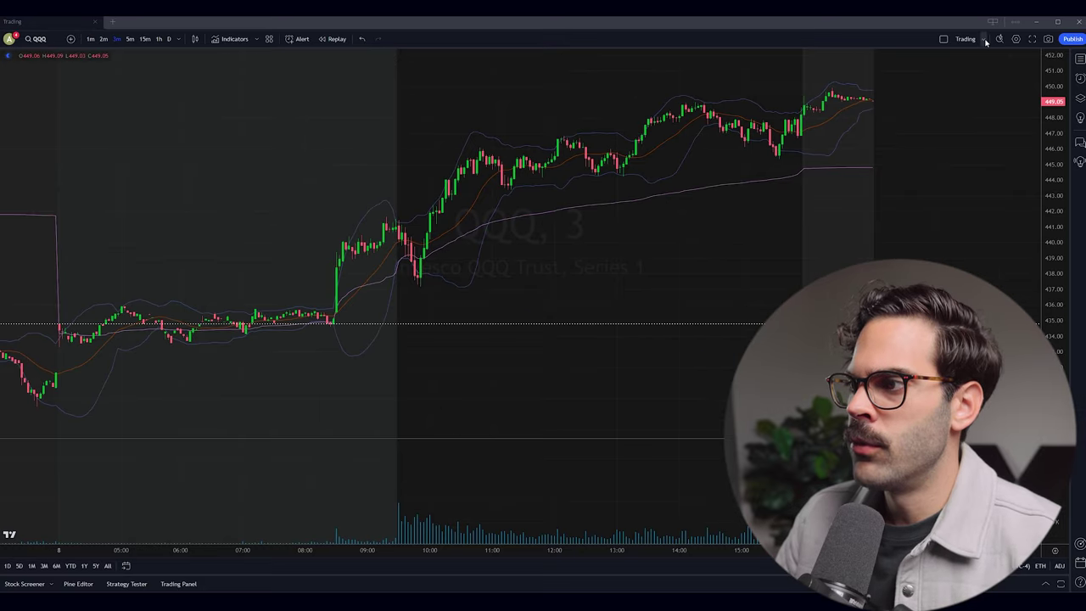
{"action": "left_click", "coordinate": [985, 40]}
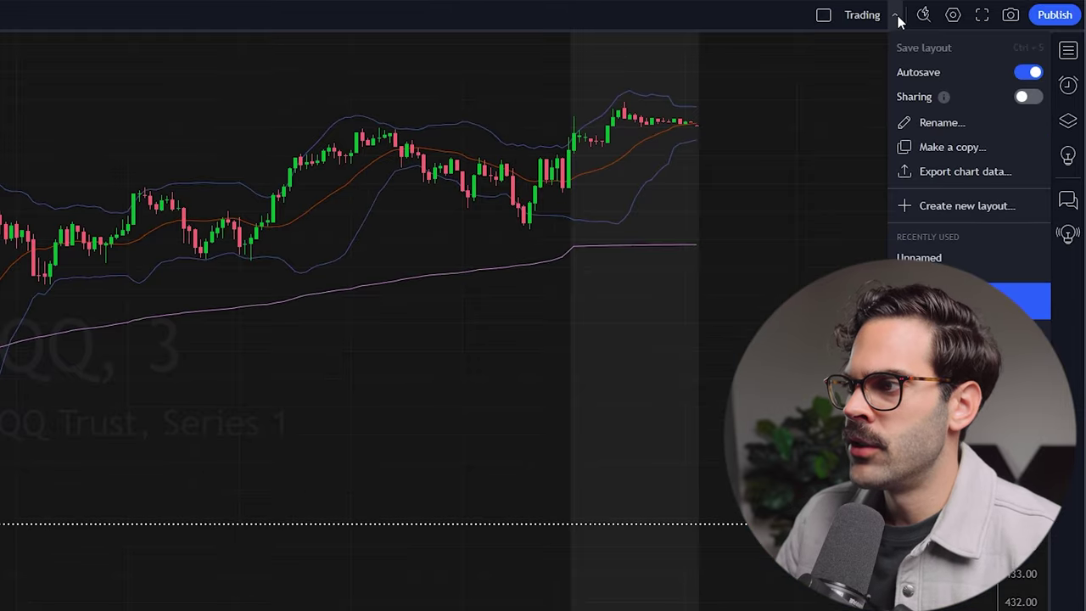
{"action": "left_click", "coordinate": [953, 147]}
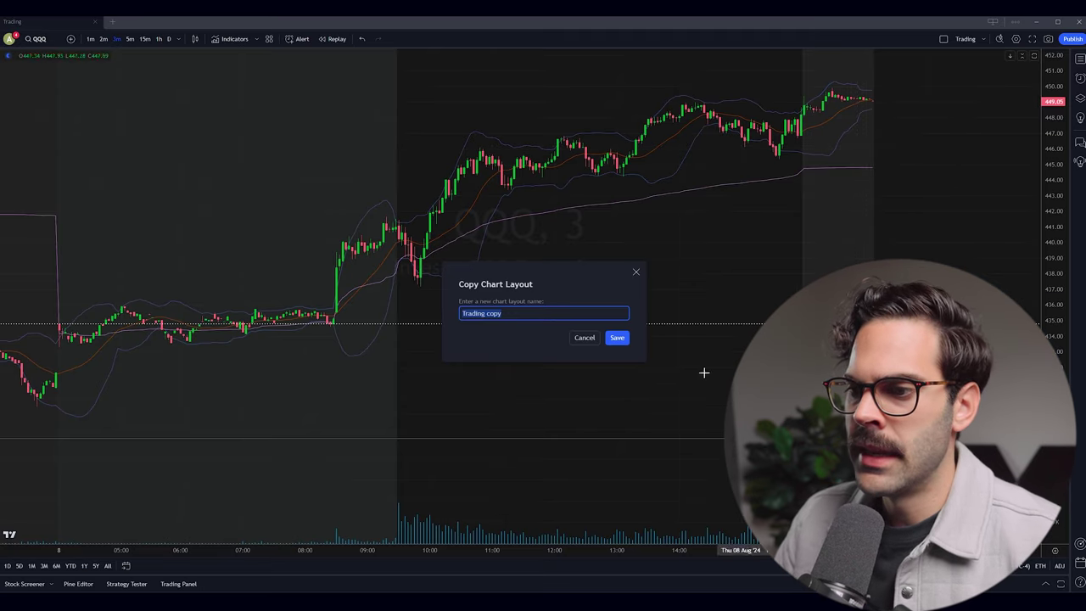
{"action": "left_click", "coordinate": [624, 339]}
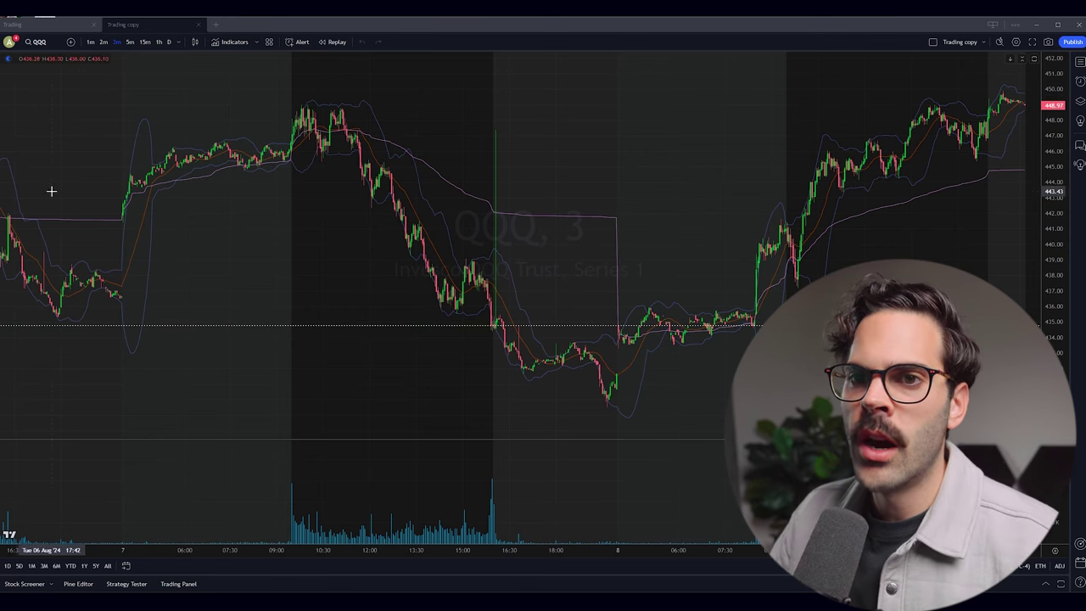
- Narrow the window, detach Trading copy into its own window, and size both side by side
{"action": "left_click_drag", "start_coordinate": [1083, 71], "coordinate": [444, 89]}
{"action": "left_click_drag", "start_coordinate": [132, 28], "coordinate": [524, 28]}
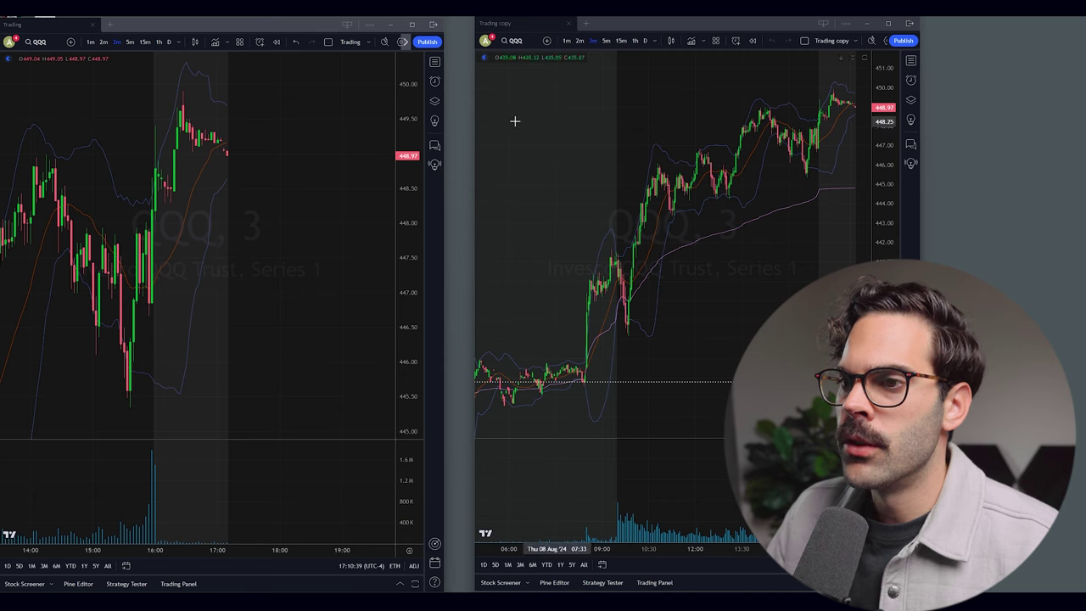
{"action": "left_click_drag", "start_coordinate": [442, 119], "coordinate": [465, 119]}
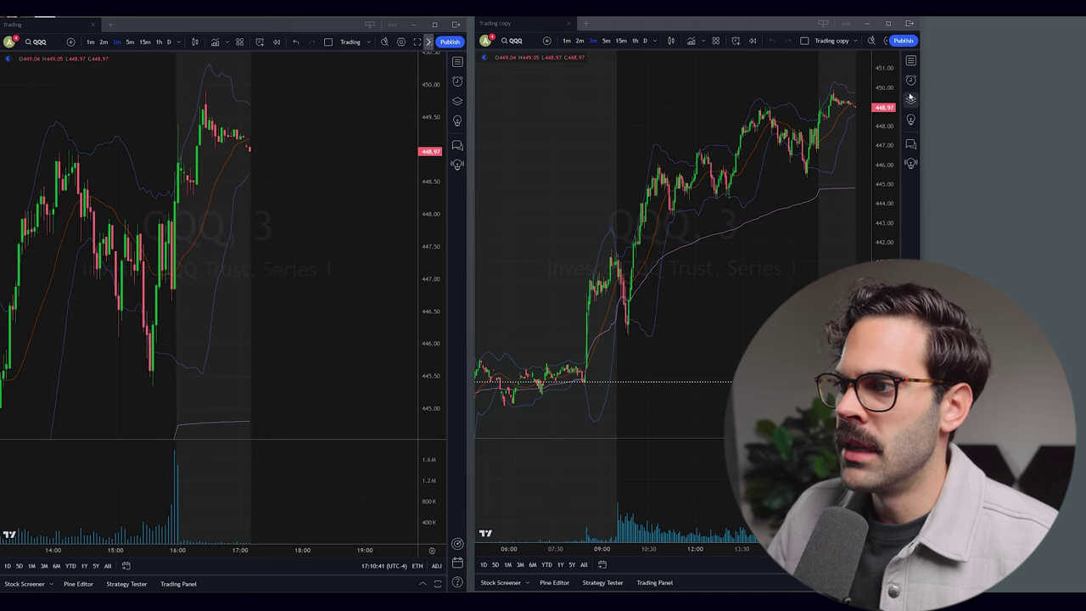
{"action": "left_click_drag", "start_coordinate": [922, 102], "coordinate": [993, 102]}
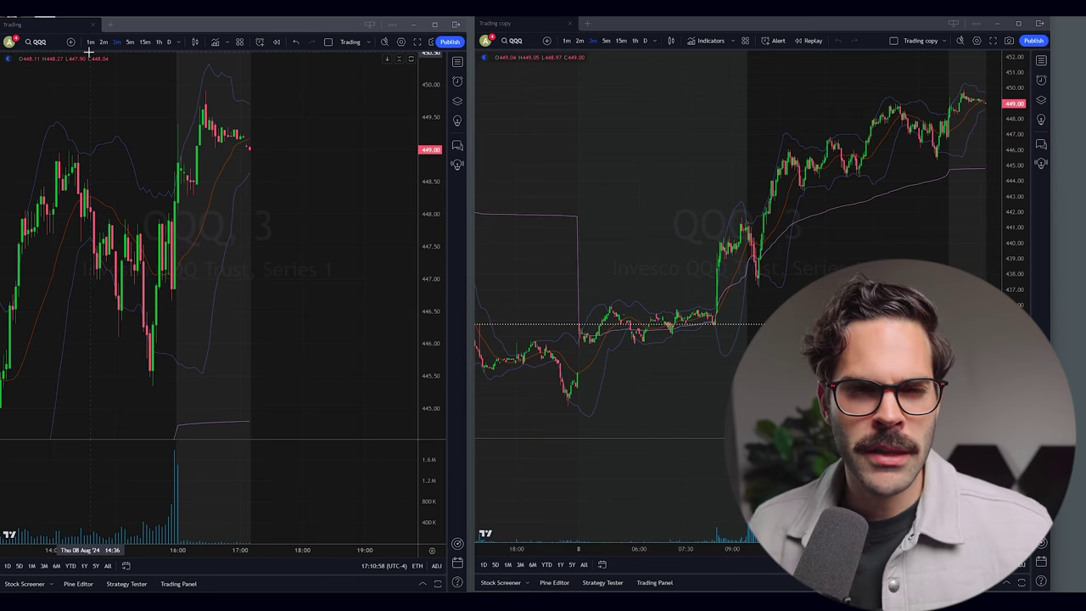
- Add both the left and right window layouts to the red symbol-sync group
{"action": "right_click", "coordinate": [44, 26]}
{"action": "left_click", "coordinate": [78, 126]}
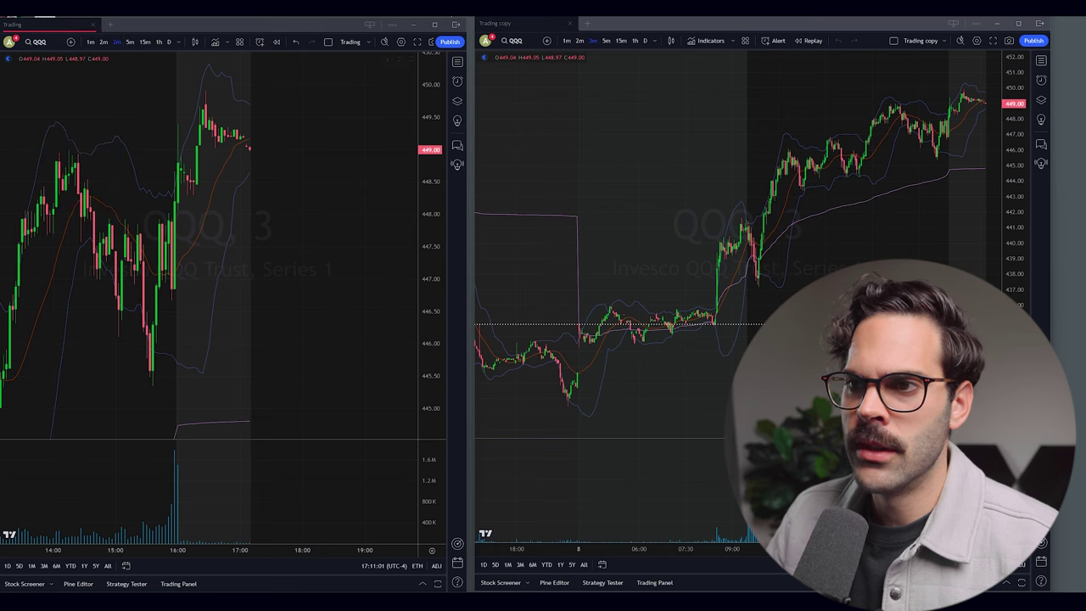
{"action": "right_click", "coordinate": [500, 24]}
{"action": "left_click", "coordinate": [537, 119]}
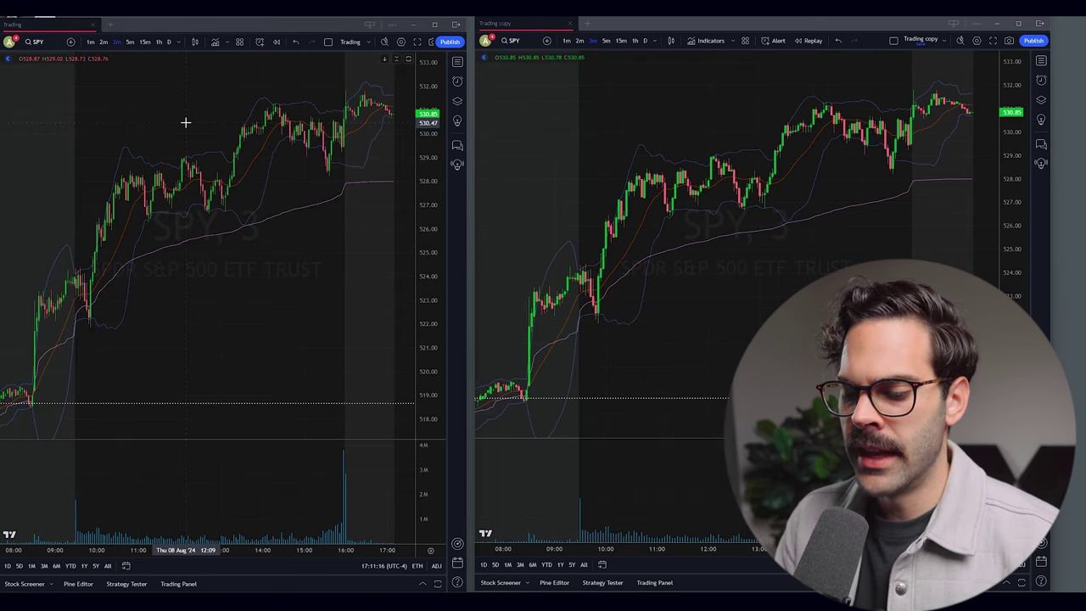
- Test the sync by switching the charts to AMD and then back to QQQ
{"action": "type", "text": "AMD"}
{"action": "key", "text": "Return"}
{"action": "type", "text": "QQQ"}
{"action": "key", "text": "Return"}
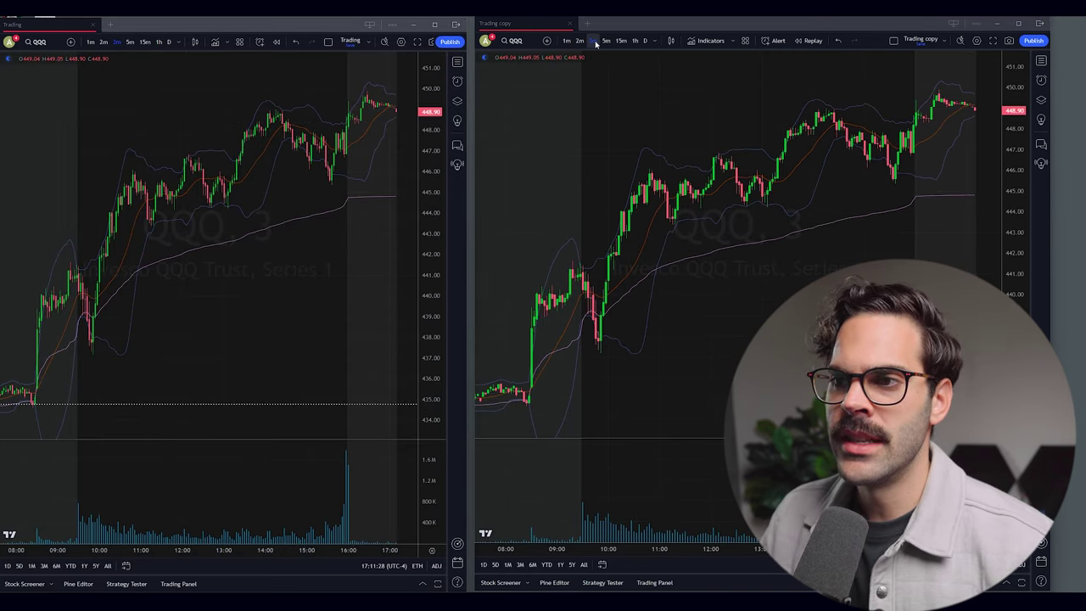
- Set the right chart to the daily interval and switch both charts to AMC
{"action": "left_click", "coordinate": [645, 43]}
{"action": "scroll", "coordinate": [259, 84], "scroll_direction": "down", "scroll_amount": 3}
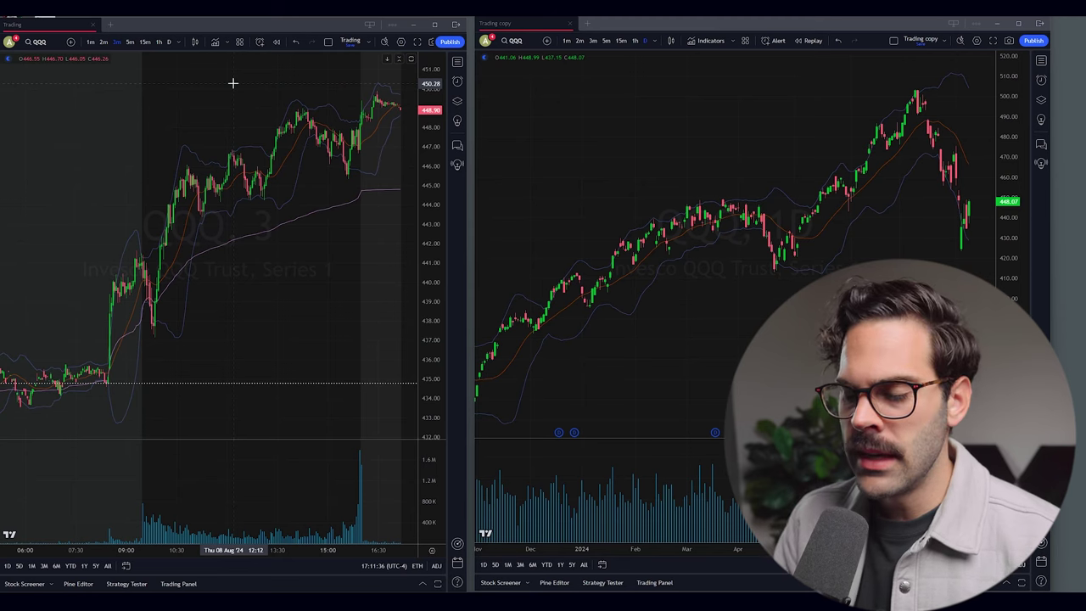
{"action": "type", "text": "AMC"}
{"action": "key", "text": "Return"}
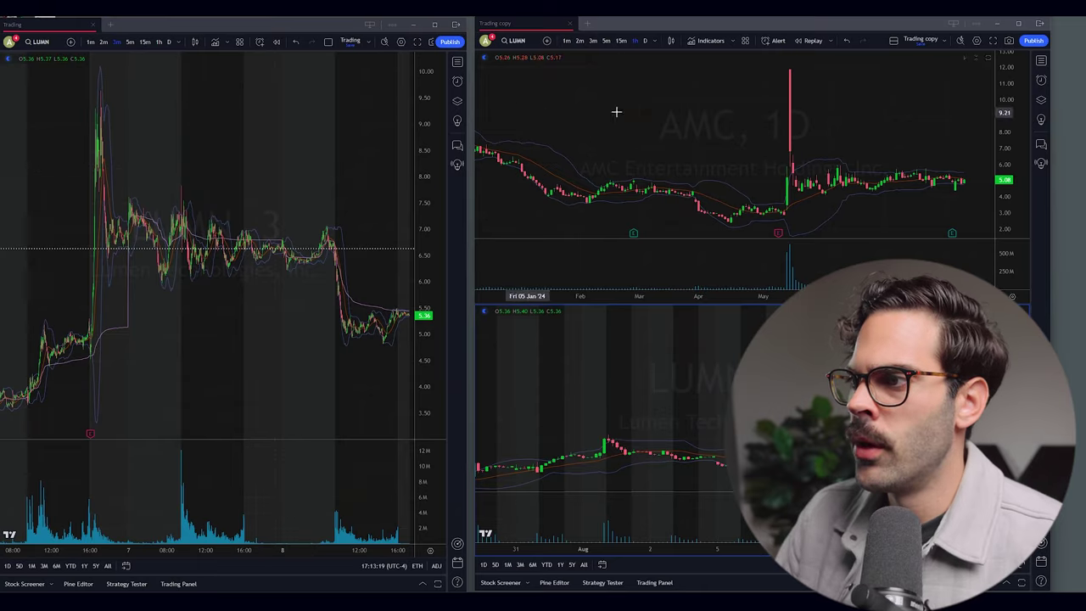
- Change the right window to three stacked charts, then to two stacked charts
{"action": "left_click", "coordinate": [893, 40]}
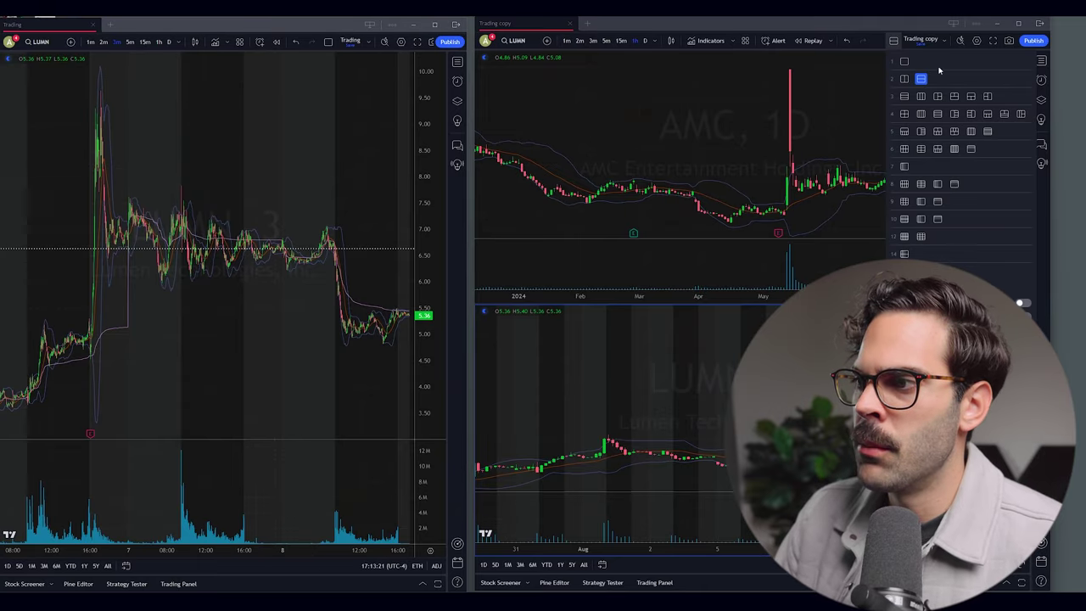
{"action": "left_click", "coordinate": [905, 97]}
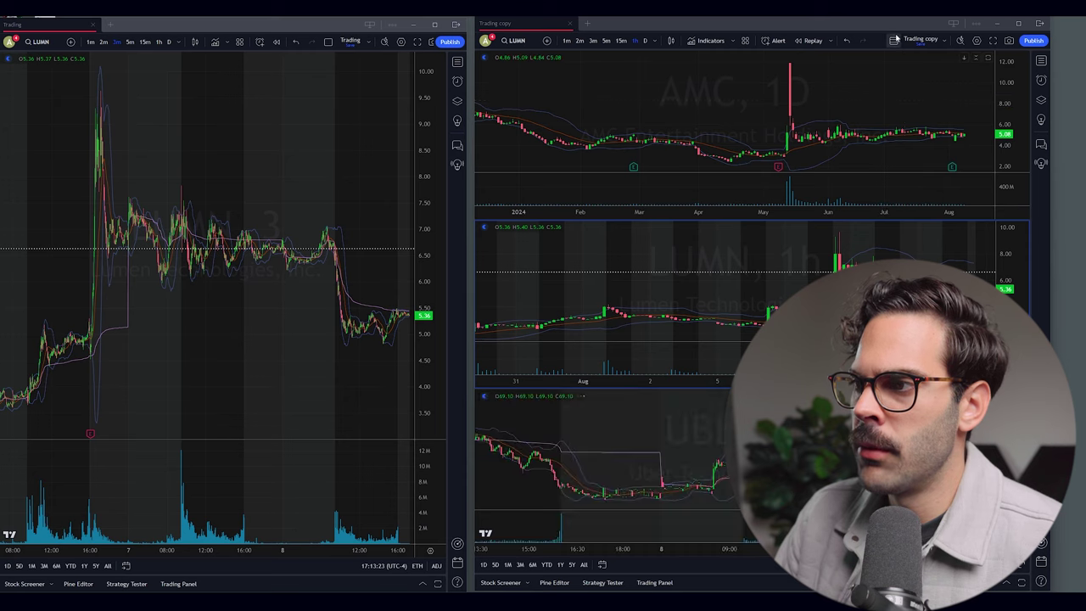
{"action": "left_click", "coordinate": [921, 77]}
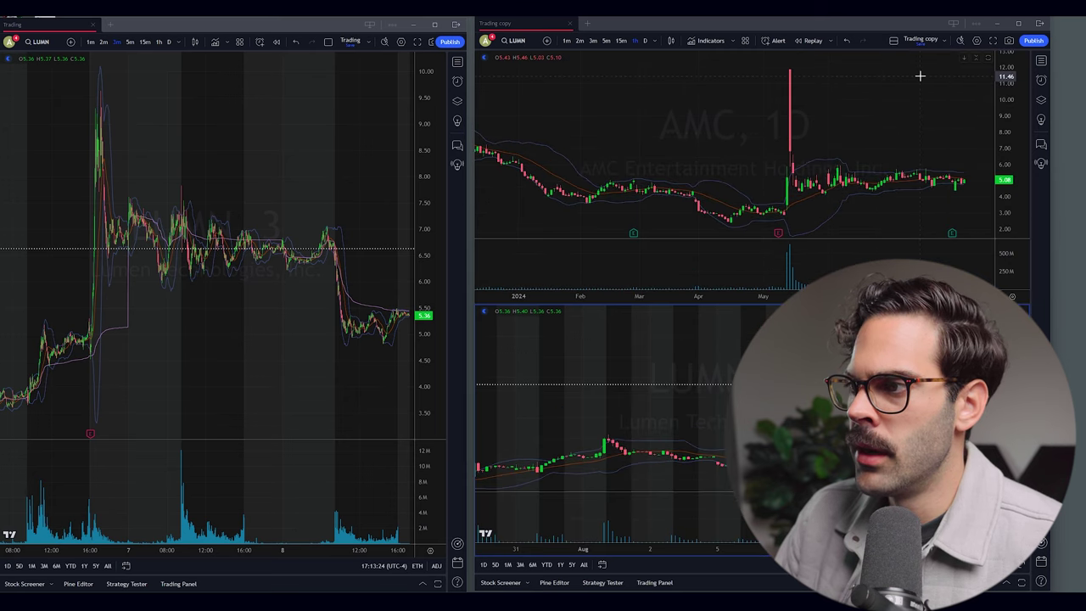
{"action": "left_click", "coordinate": [894, 40]}
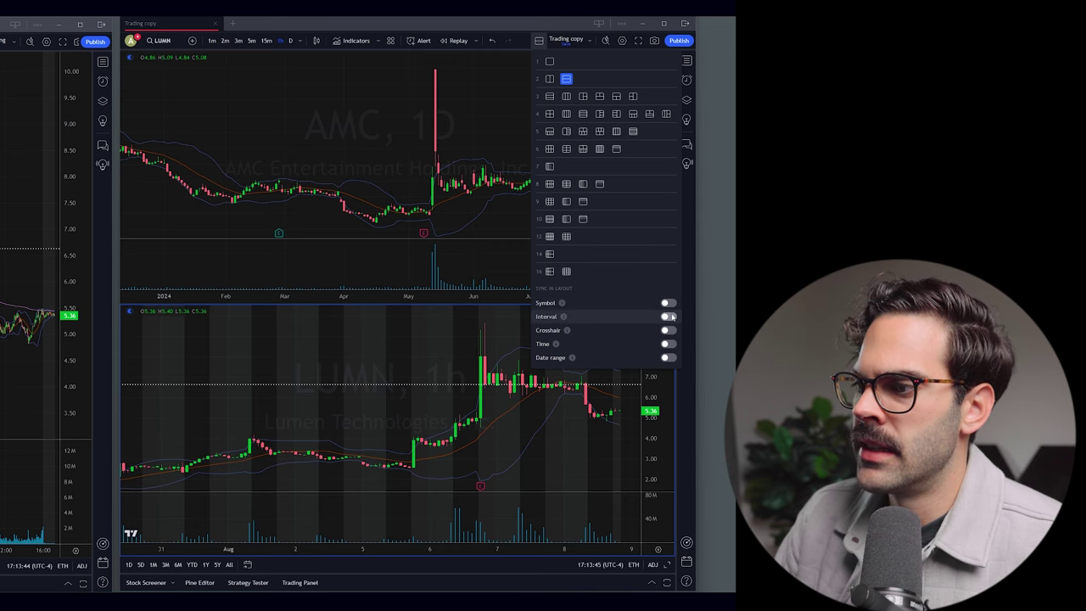
{"action": "left_click", "coordinate": [475, 212]}
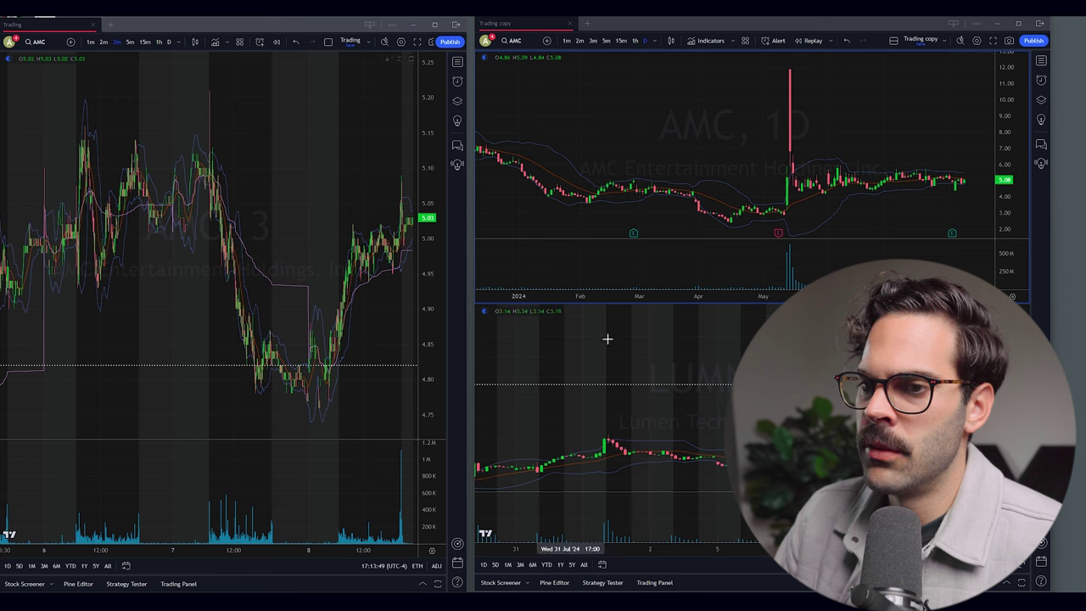
- Switch the left chart to LUMN and check the layout sync options
{"action": "type", "text": "LUMN"}
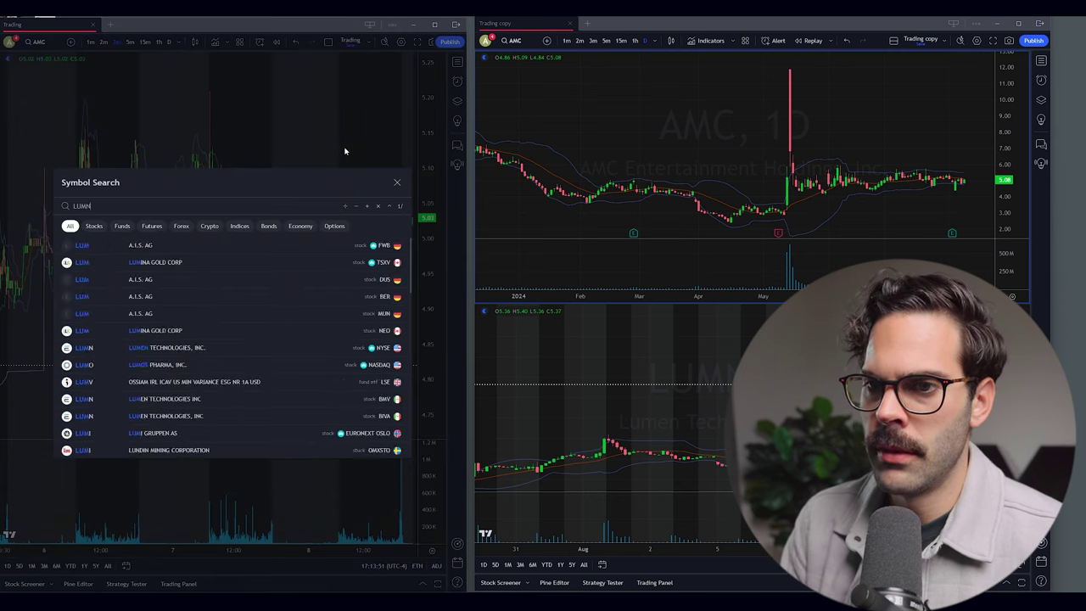
{"action": "key", "text": "Return"}
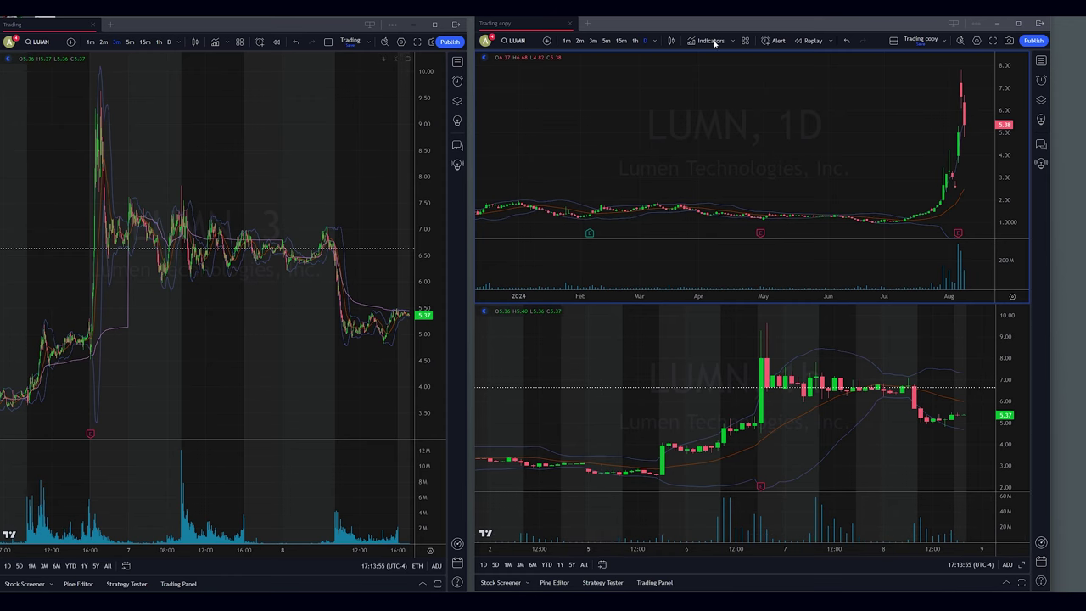
{"action": "left_click", "coordinate": [894, 40]}
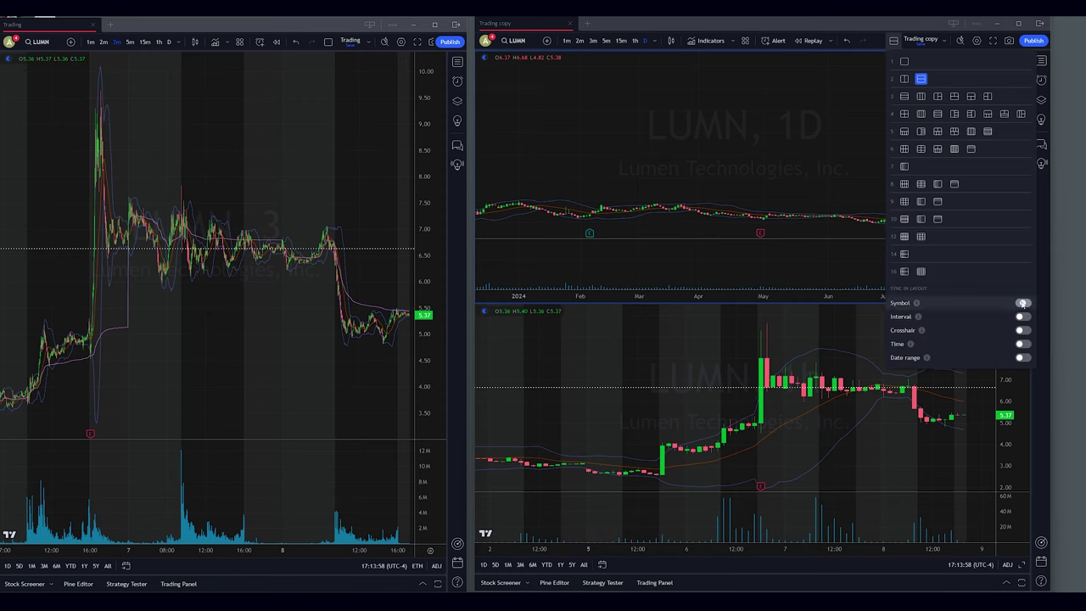
{"action": "left_click", "coordinate": [808, 185]}
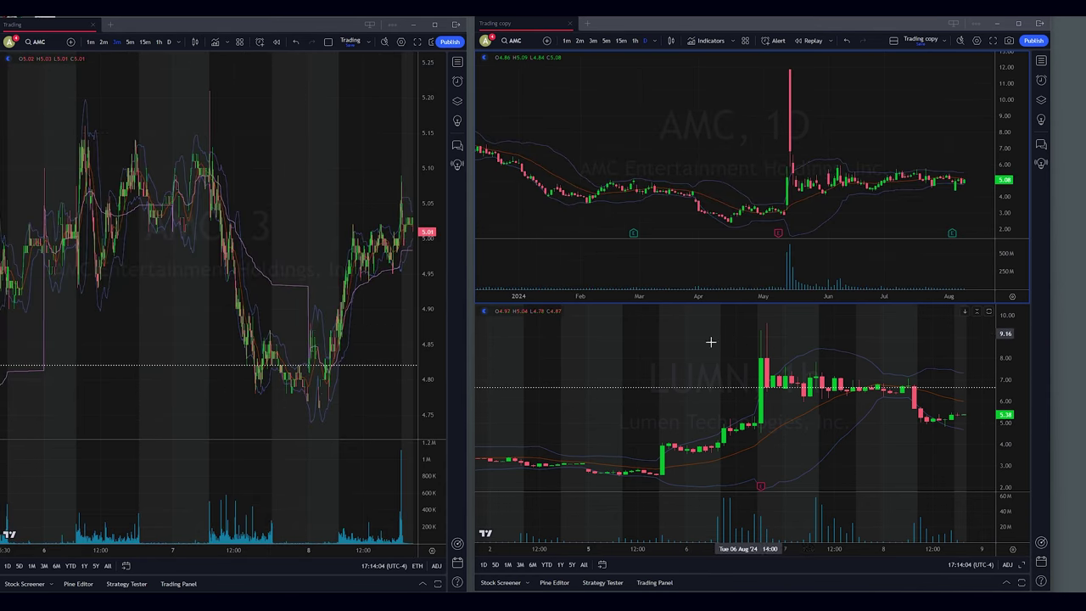
- Review the Sync in layout toggles in the layout menu, then close it
{"action": "left_click", "coordinate": [894, 40]}
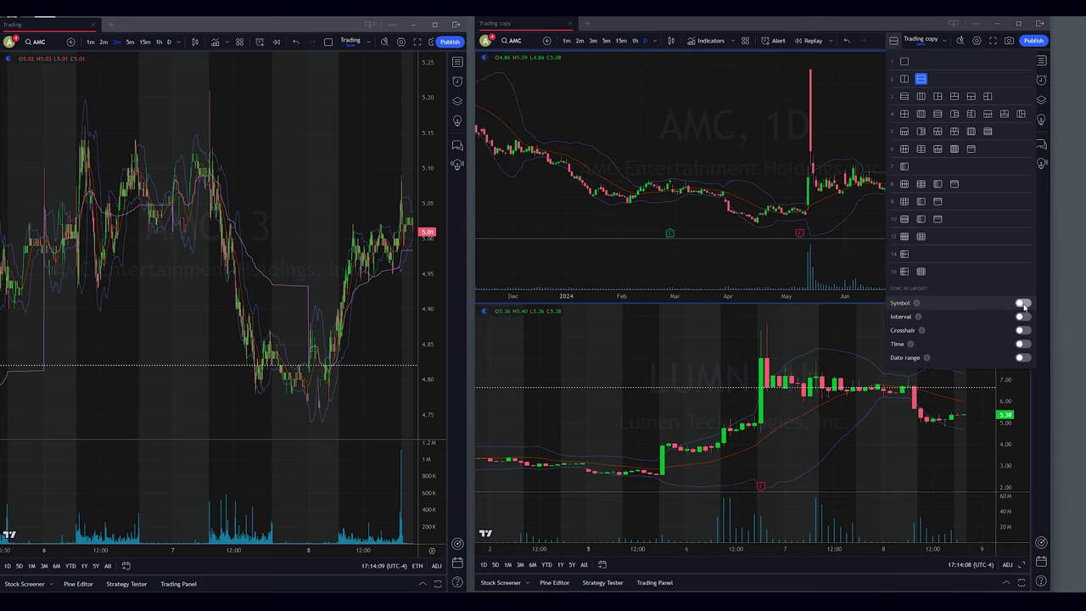
{"action": "left_click", "coordinate": [330, 129]}
{"action": "scroll", "coordinate": [330, 128], "scroll_direction": "down", "scroll_amount": 2}
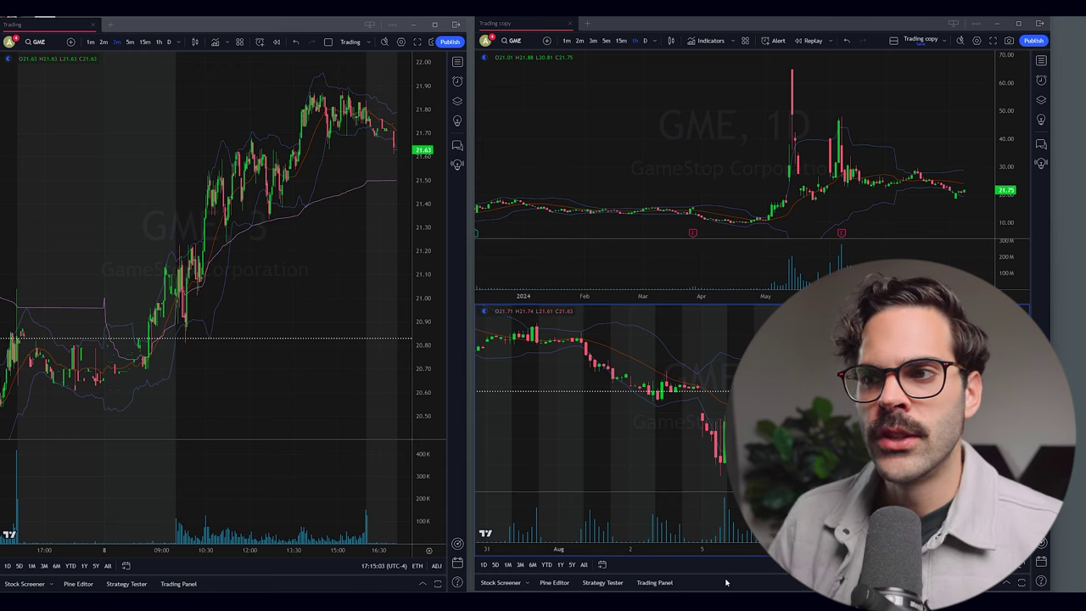
- Select the top-right daily chart and adjust the interface zoom until it reads 70%
{"action": "left_click", "coordinate": [622, 102]}
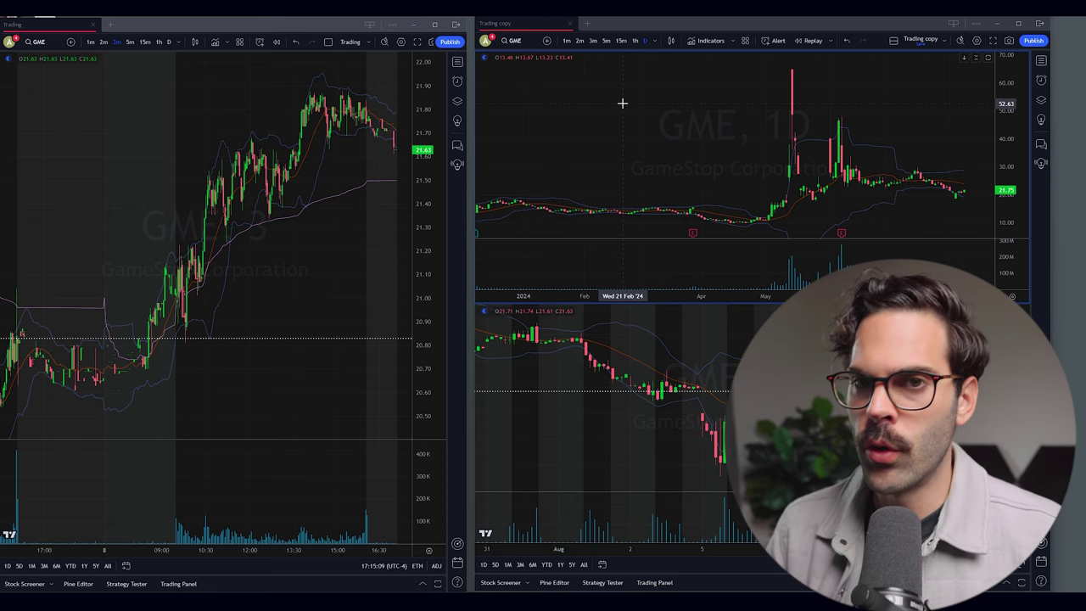
{"action": "key", "text": "ctrl+equal"}
{"action": "key", "text": "ctrl+equal"}
{"action": "key", "text": "ctrl+equal"}
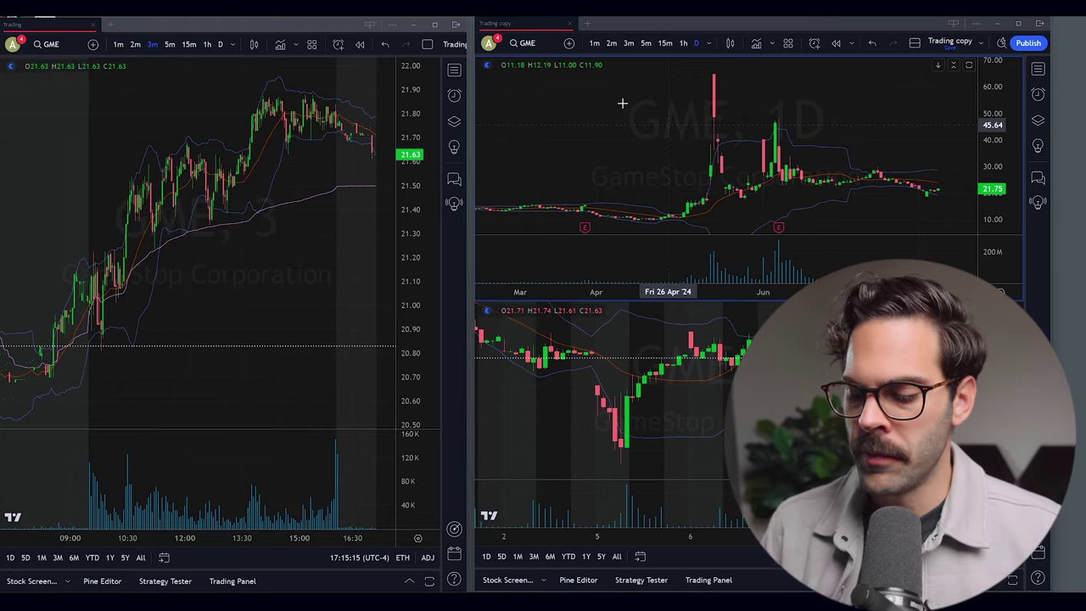
{"action": "key", "text": "ctrl+minus"}
{"action": "key", "text": "ctrl+minus"}
{"action": "key", "text": "ctrl+minus"}
{"action": "key", "text": "ctrl+minus"}
{"action": "key", "text": "ctrl+minus"}
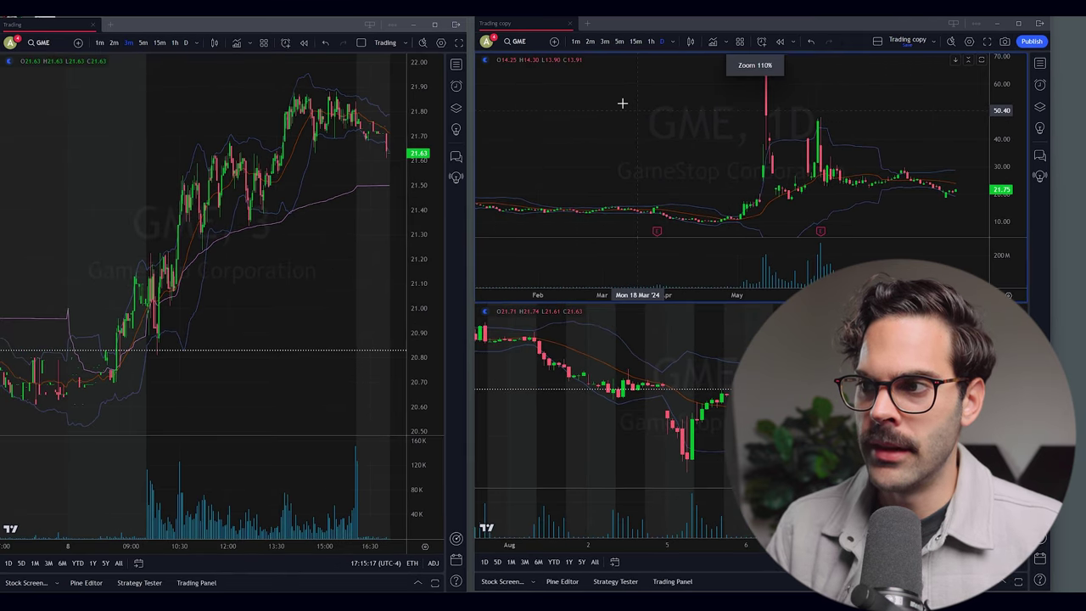
{"action": "key", "text": "ctrl+minus"}
{"action": "key", "text": "ctrl+minus"}
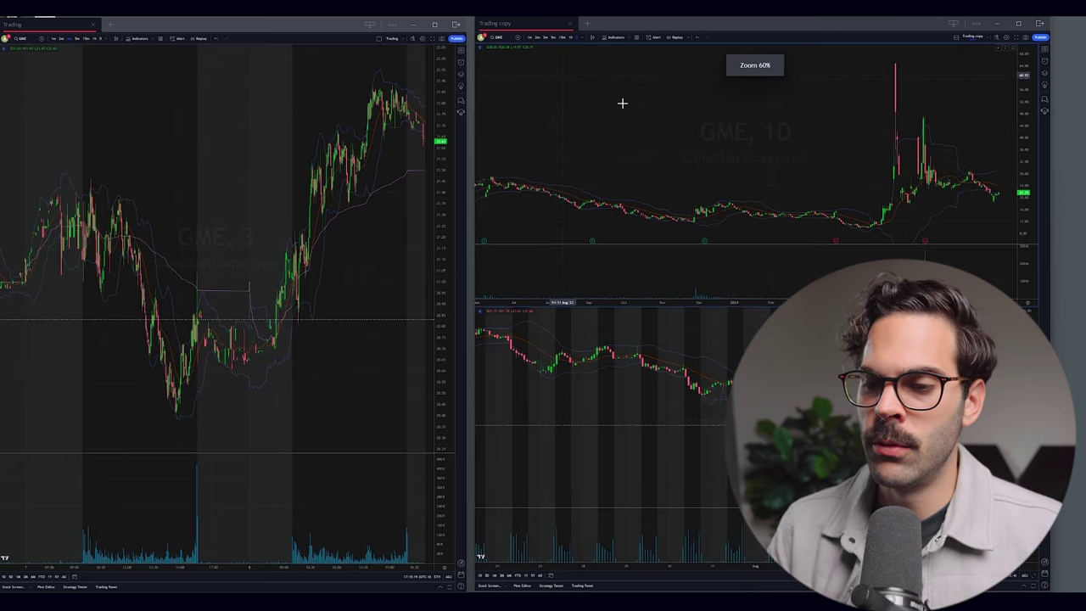
{"action": "key", "text": "ctrl+plus"}
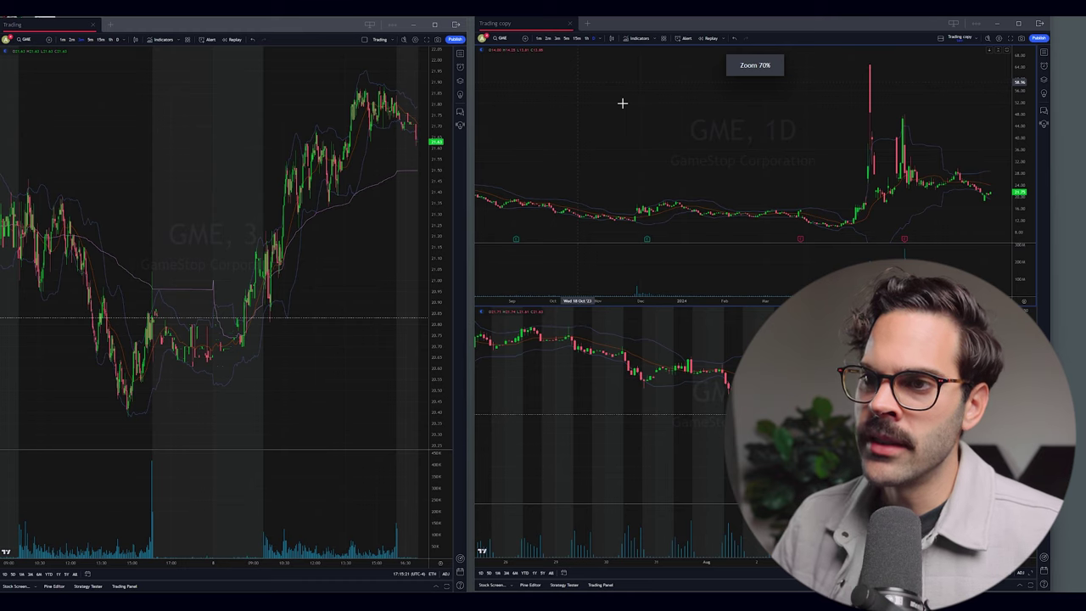
{"action": "scroll", "coordinate": [206, 73], "scroll_direction": "up", "scroll_amount": 3}
- Set the left chart's scale text size to 28 in Chart Settings and apply
{"action": "right_click", "coordinate": [212, 55]}
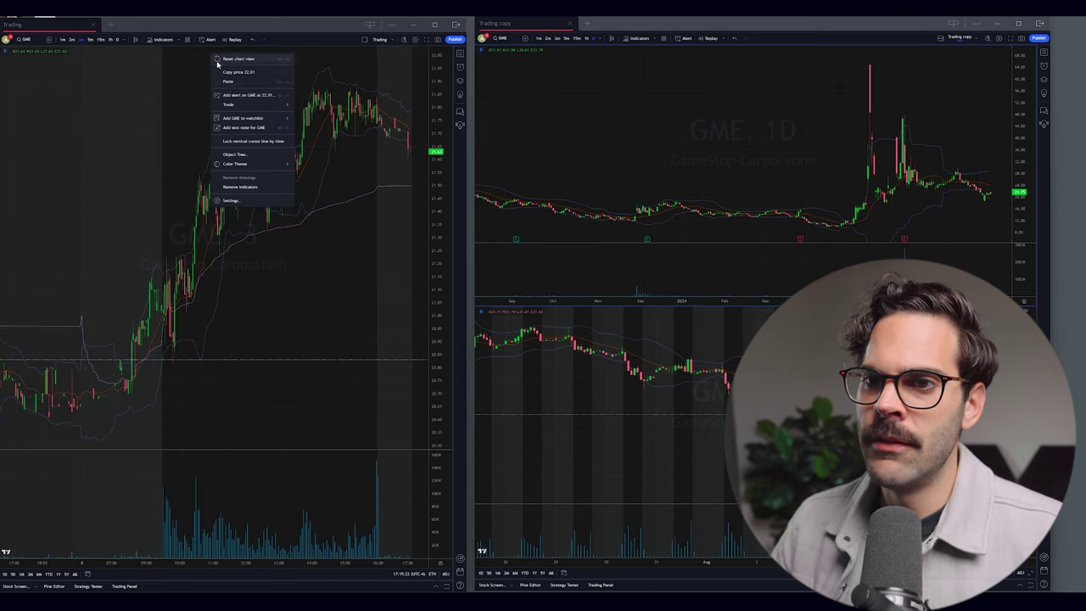
{"action": "left_click", "coordinate": [231, 201]}
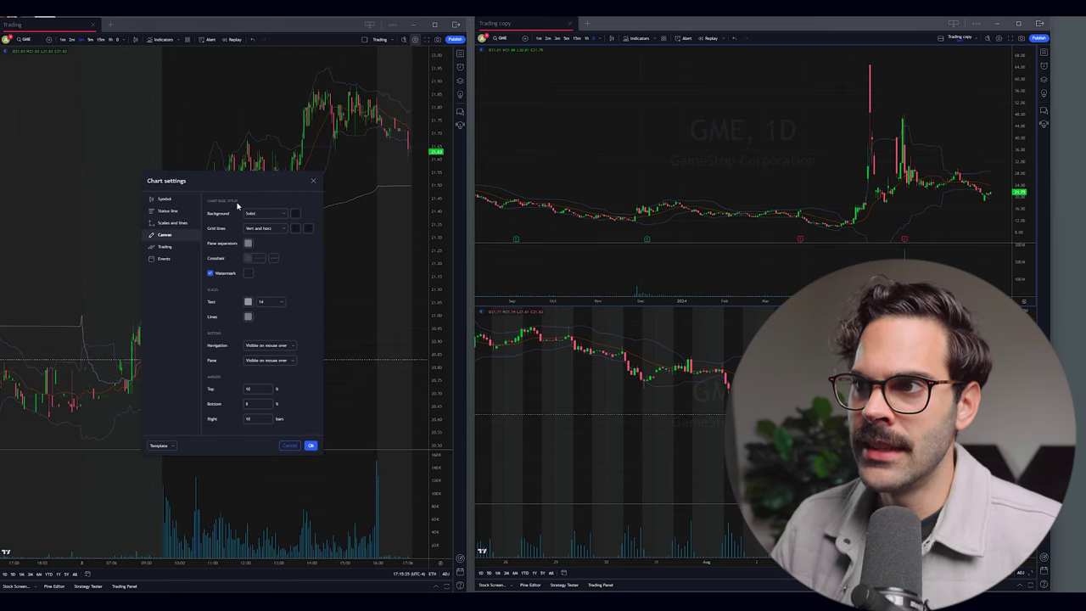
{"action": "left_click", "coordinate": [282, 303]}
{"action": "left_click", "coordinate": [270, 376]}
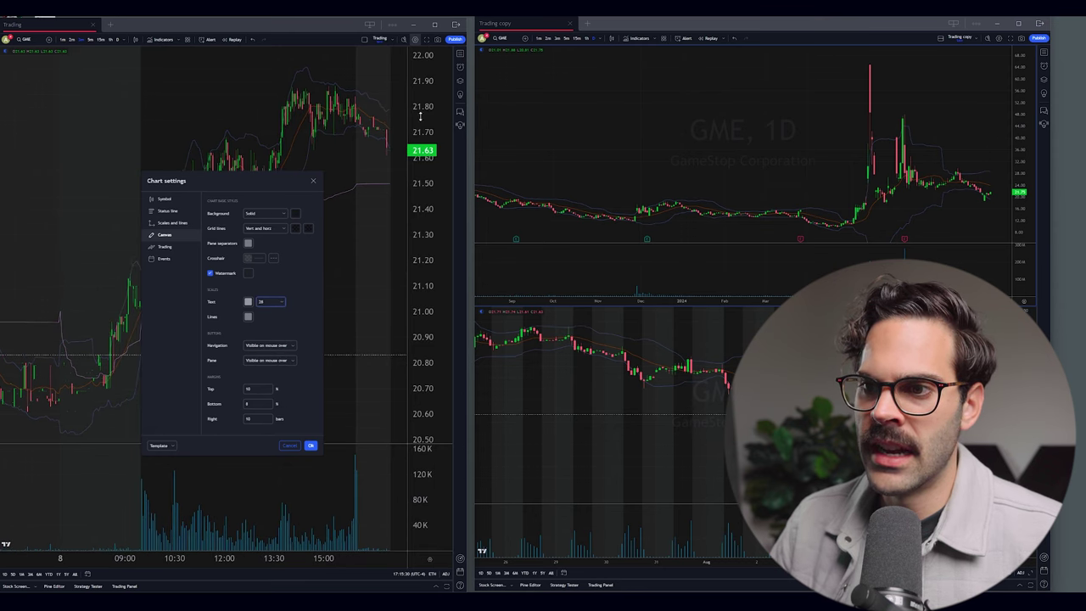
{"action": "left_click", "coordinate": [308, 445]}
- Reopen Chart Settings, try scale text size 34, then settle on 20 and apply
{"action": "right_click", "coordinate": [255, 75]}
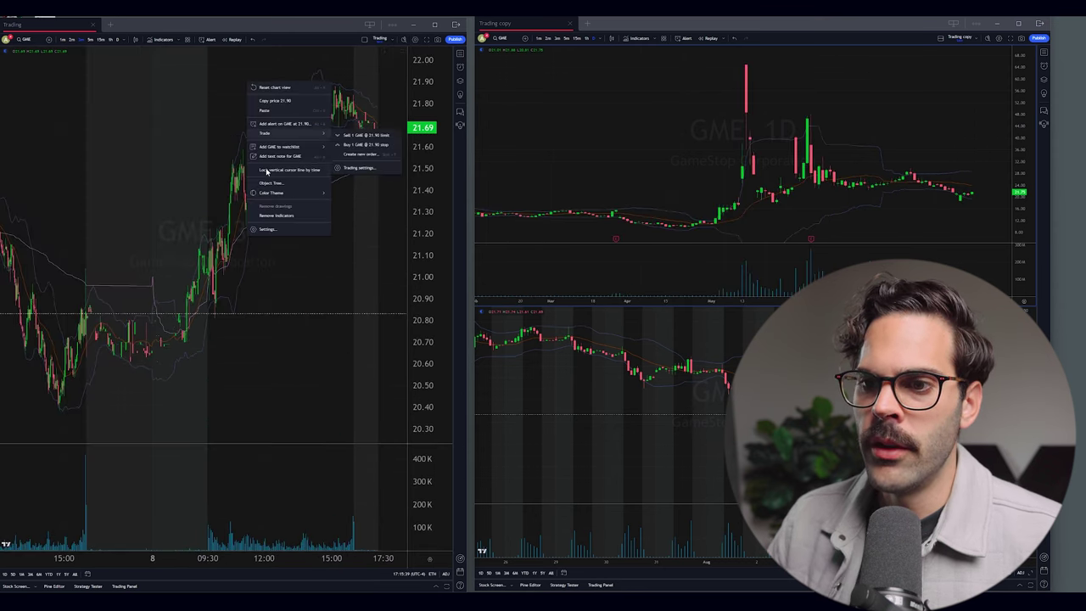
{"action": "left_click", "coordinate": [274, 222]}
{"action": "left_click", "coordinate": [282, 302]}
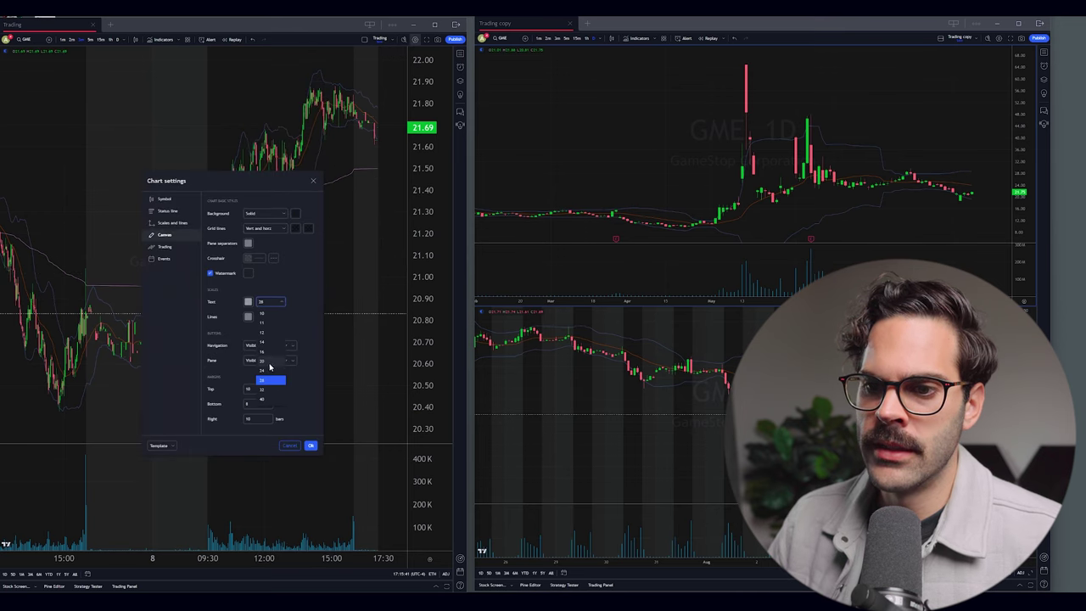
{"action": "left_click", "coordinate": [270, 390]}
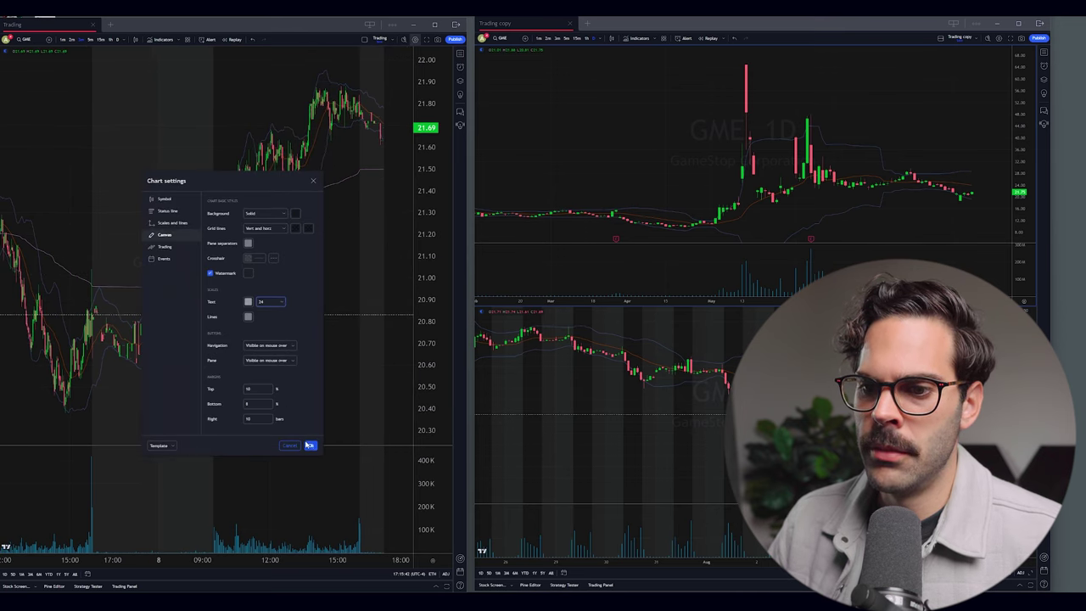
{"action": "left_click", "coordinate": [283, 300]}
{"action": "left_click", "coordinate": [273, 363]}
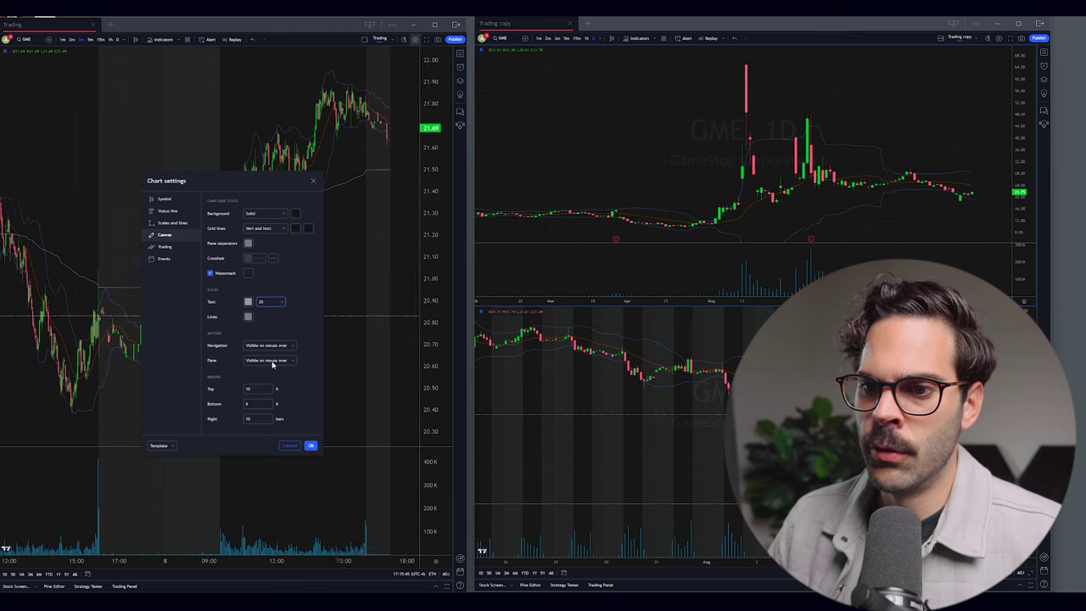
{"action": "left_click", "coordinate": [311, 446]}
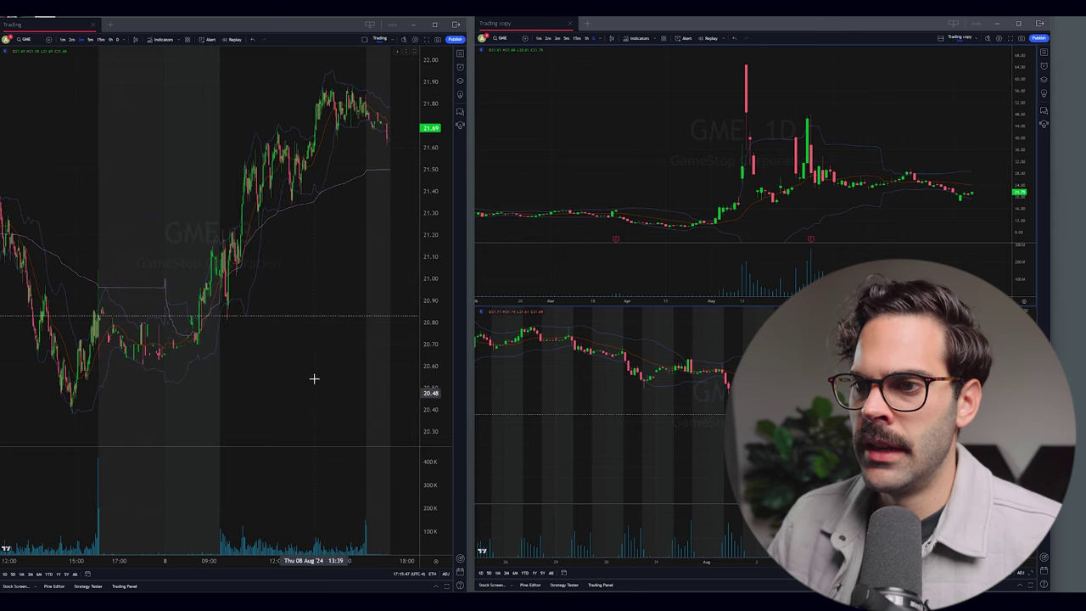
{"action": "scroll", "coordinate": [170, 128], "scroll_direction": "up", "scroll_amount": 3}
- Switch the left window to a four-chart grid and make the lower-left LUMN chart active
{"action": "left_click", "coordinate": [363, 40]}
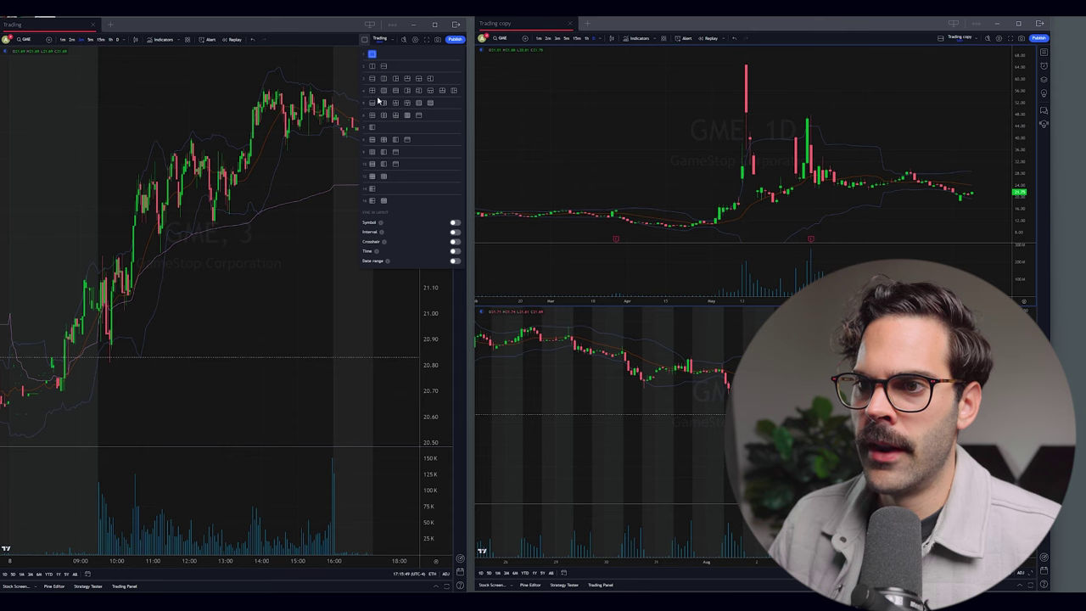
{"action": "left_click", "coordinate": [372, 93]}
{"action": "right_click", "coordinate": [146, 174]}
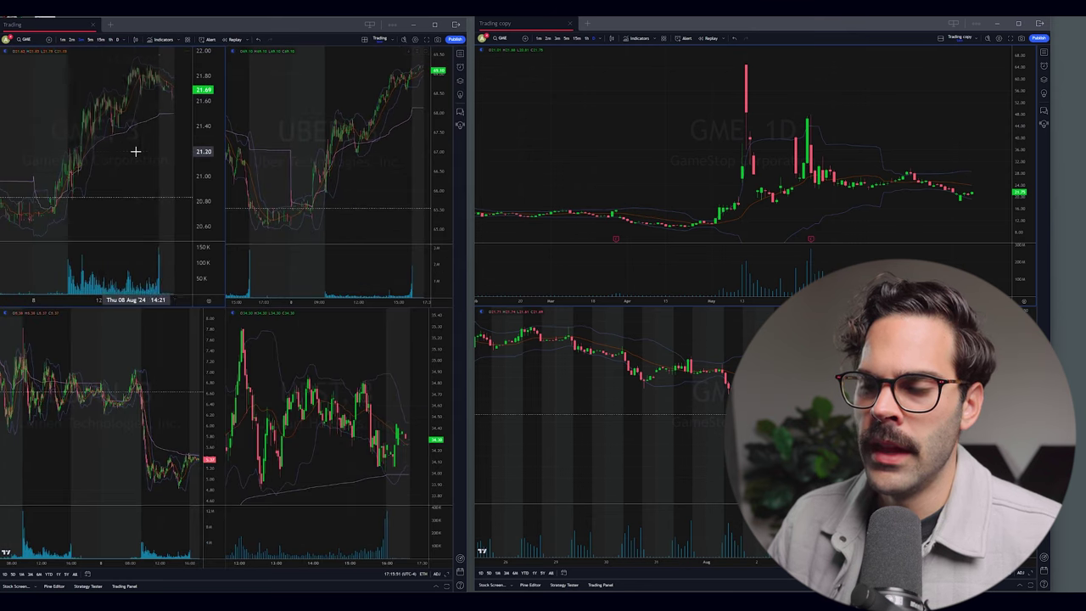
{"action": "left_click", "coordinate": [125, 348]}
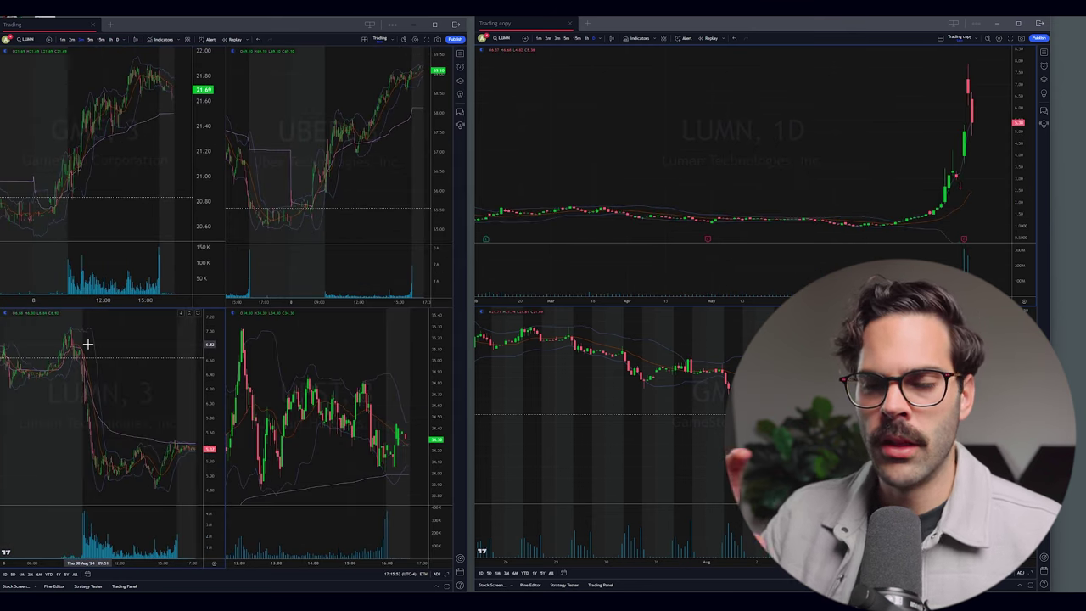